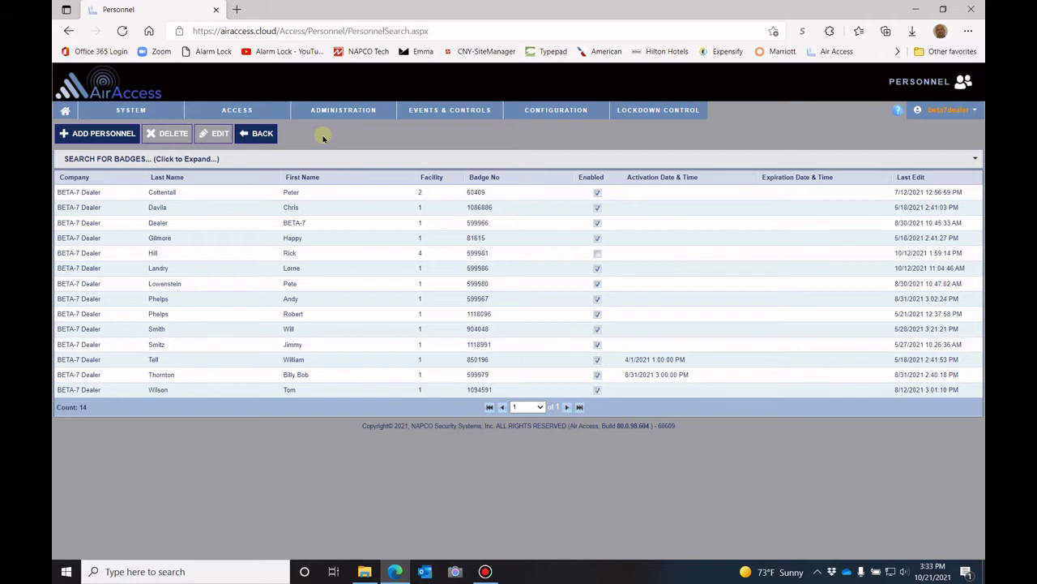
Start a new personnel record and enter the person's last name and first name
click(96, 135)
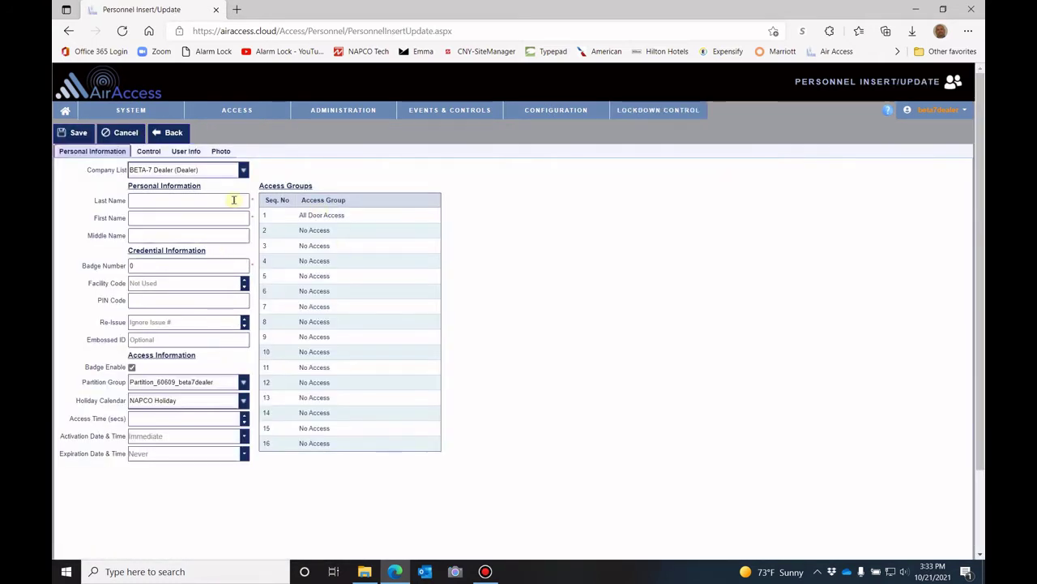
click(186, 203)
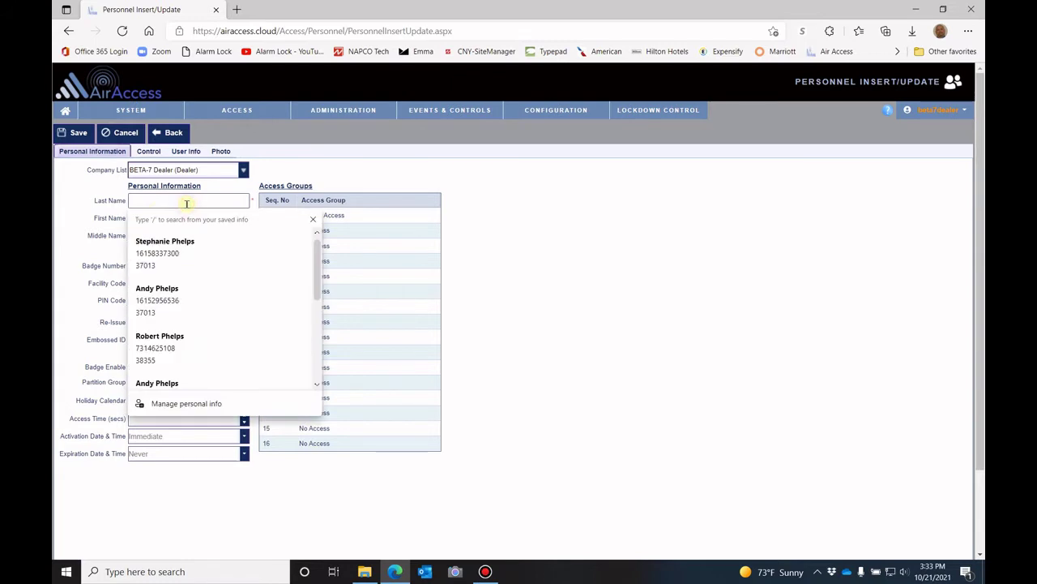
click(312, 220)
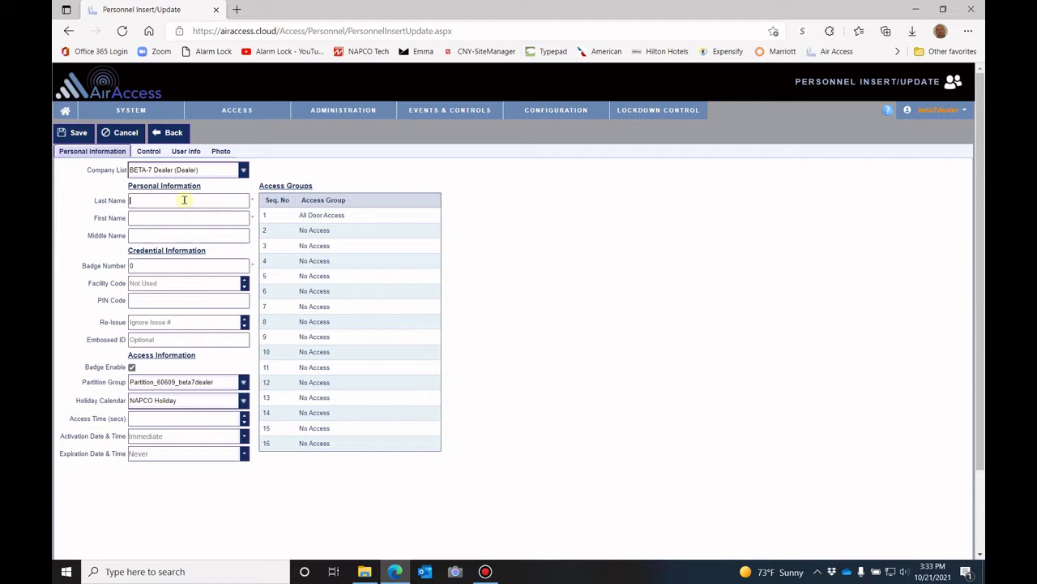
text(Tomp)
key(BackSpace)
key(BackSpace)
key(BackSpace)
key(Tab)
click(162, 265)
key(BackSpace)
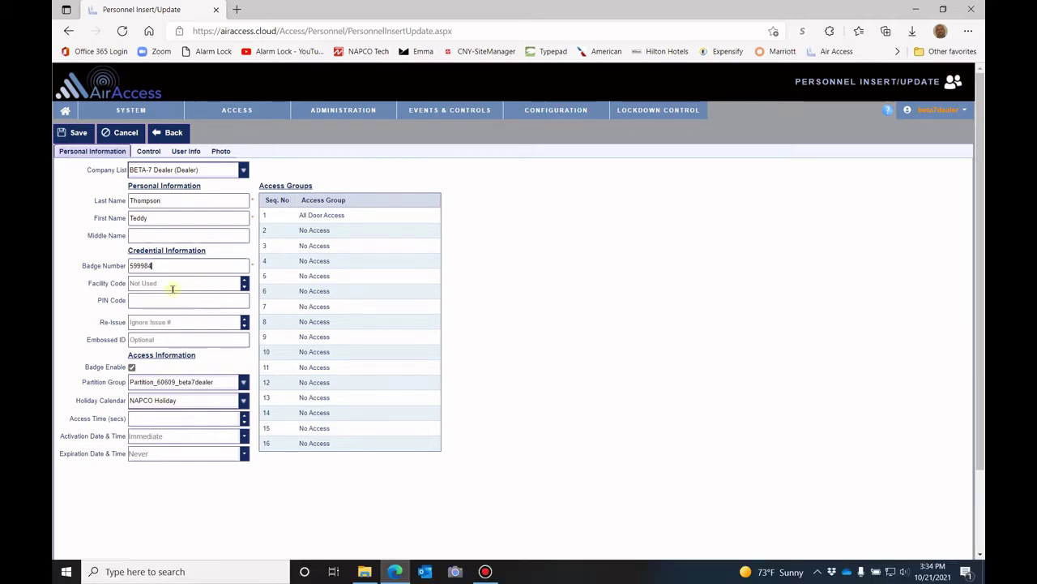
click(137, 302)
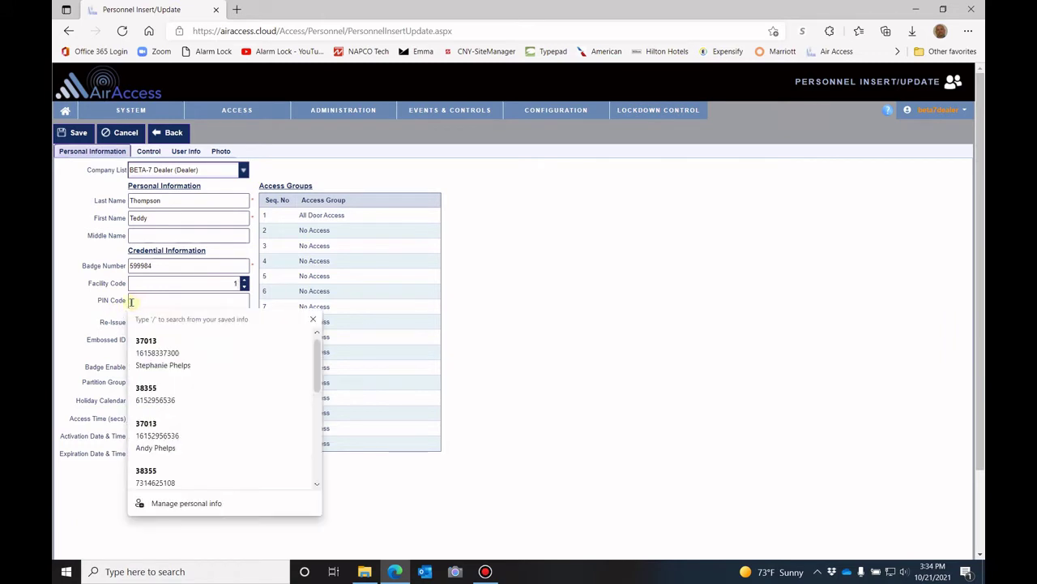
click(310, 320)
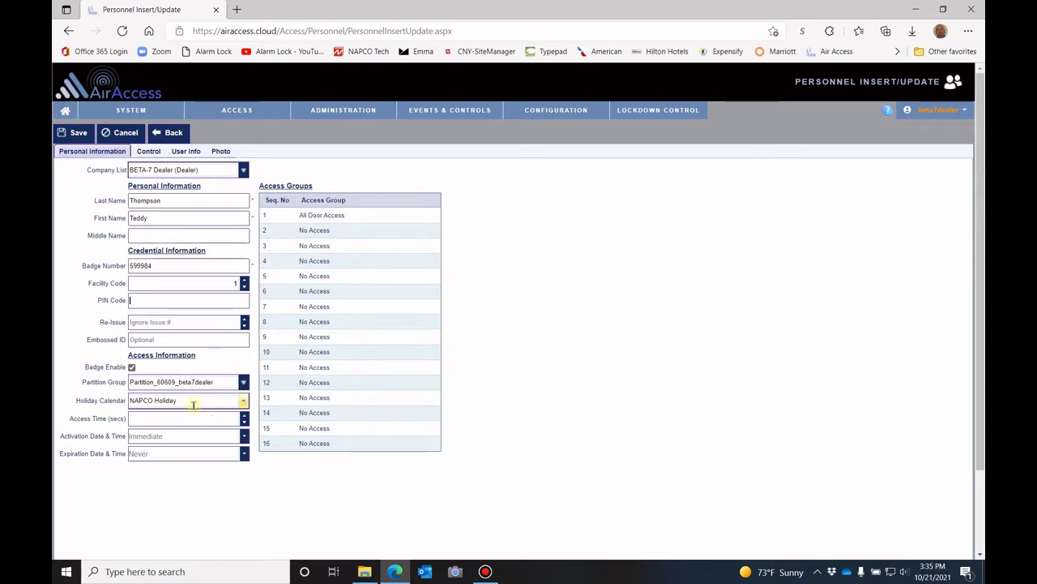
click(243, 400)
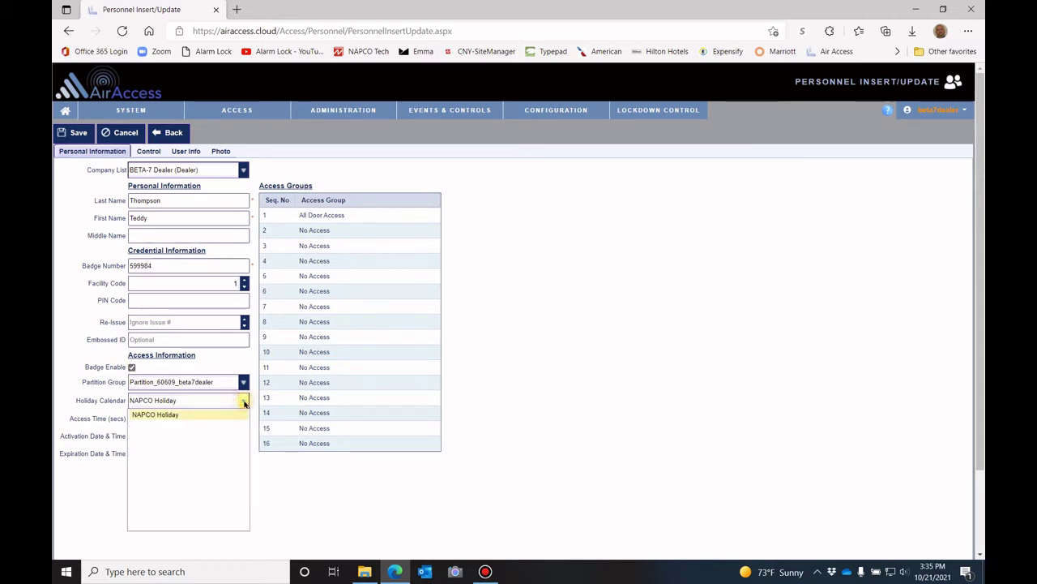
click(162, 416)
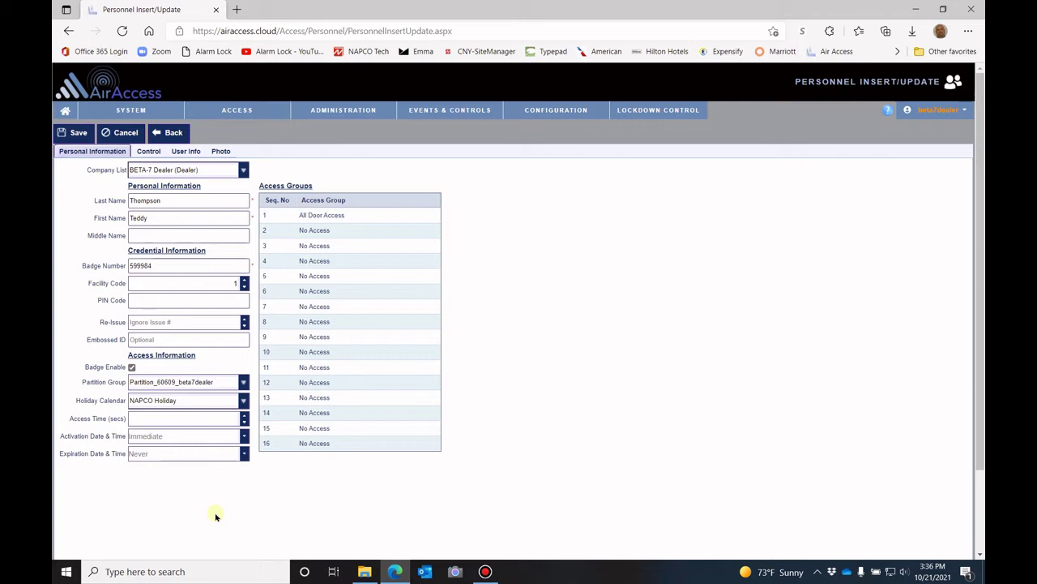
Set the activation date and time to October 25, 2021 at 7 AM
click(185, 435)
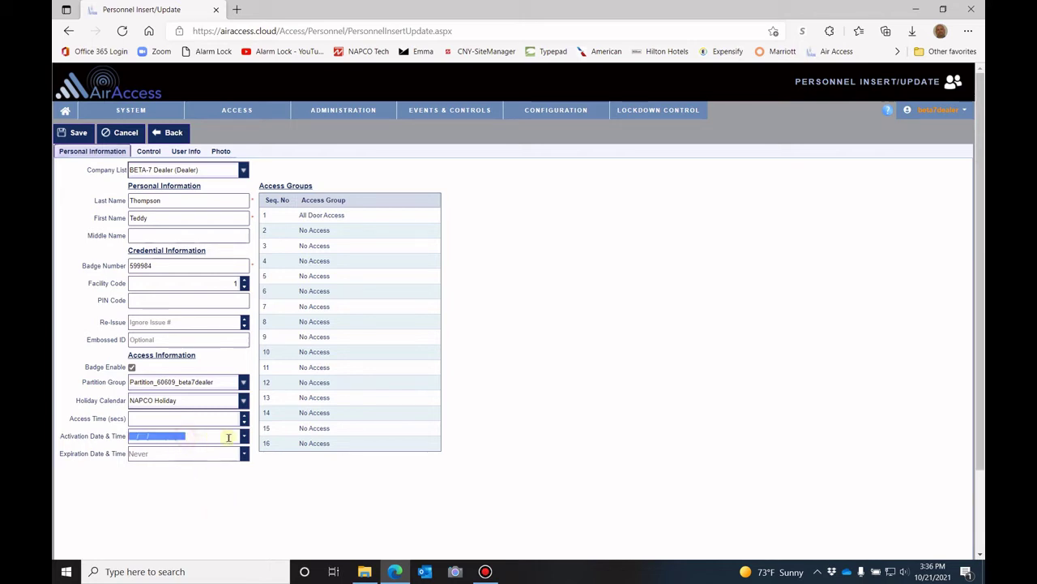
click(244, 436)
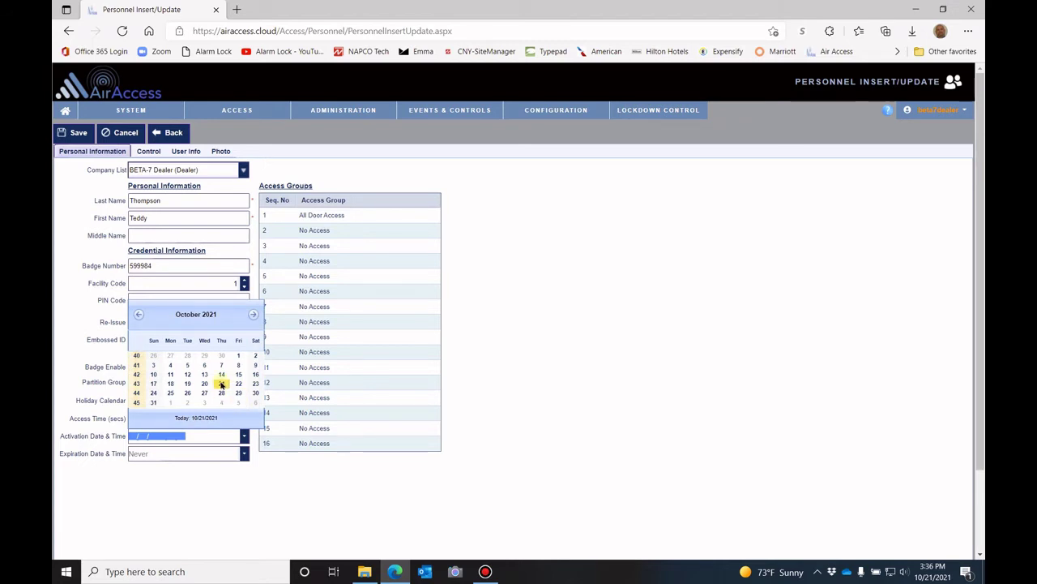
click(170, 394)
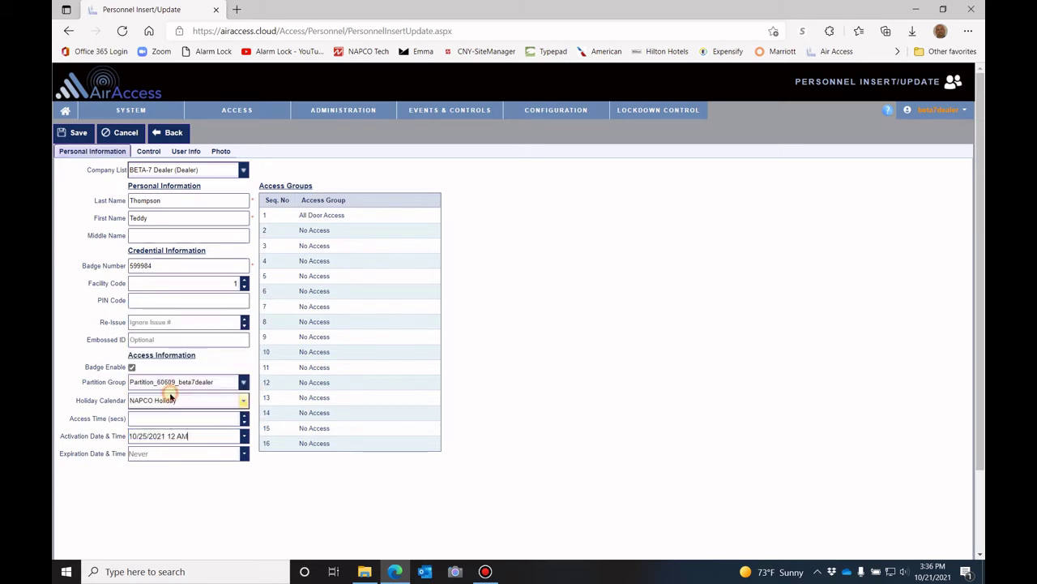
double_click(173, 436)
text(7)
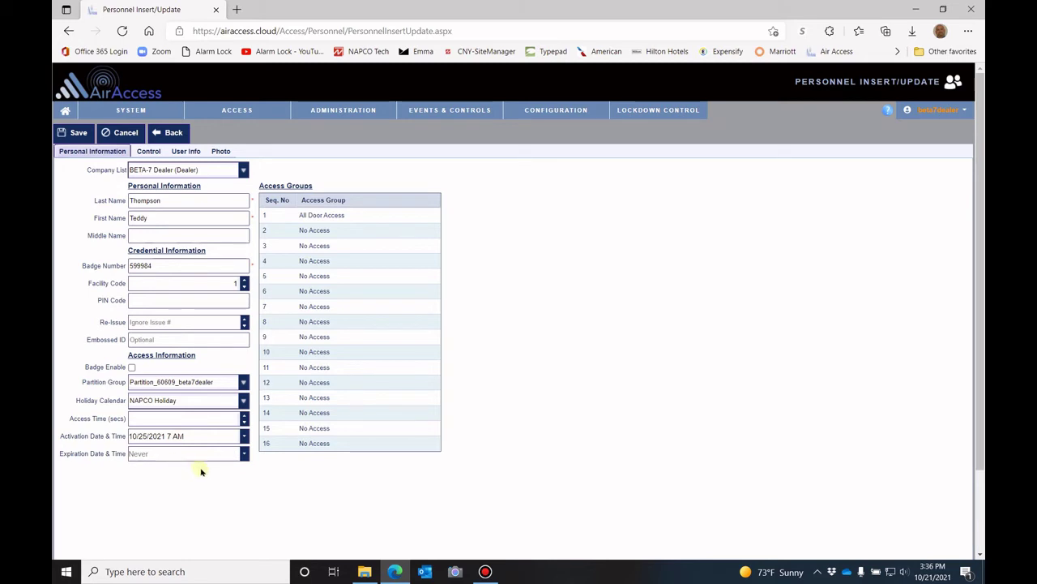
Leave expiration as Never and clear the activation date back to Immediate
click(245, 454)
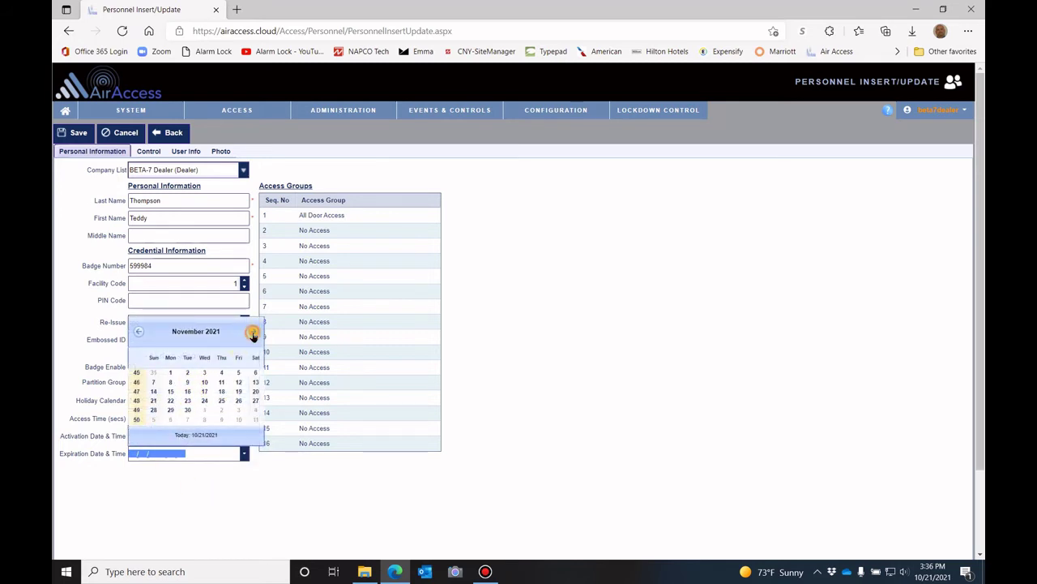
click(178, 495)
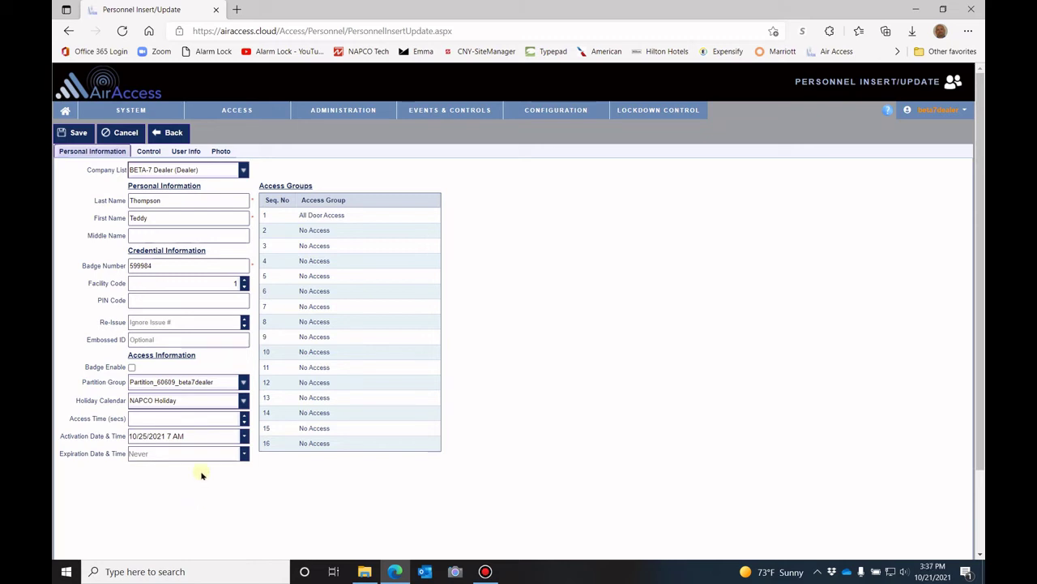
drag(201, 438, 99, 441)
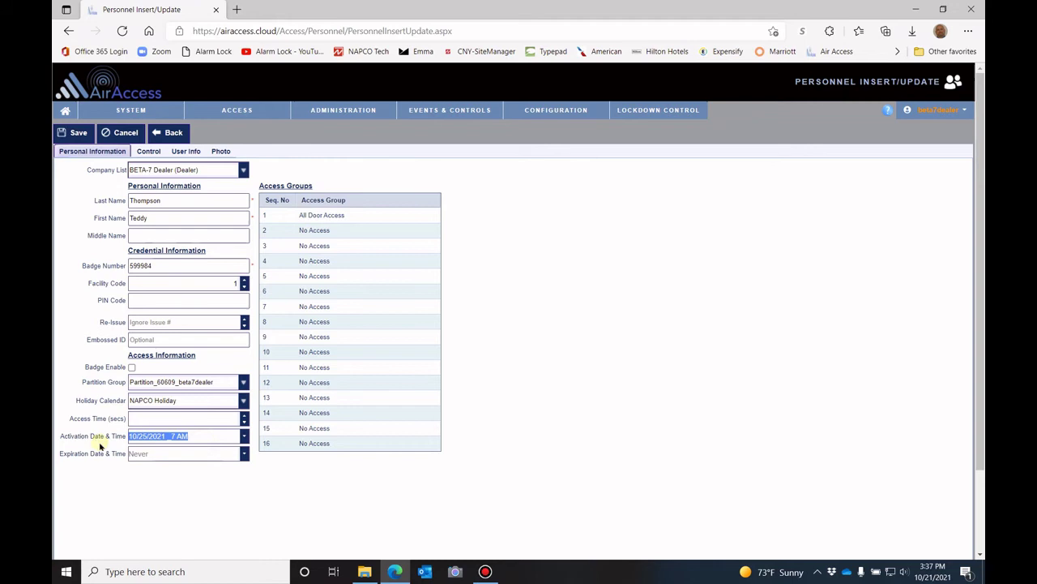
key(BackSpace)
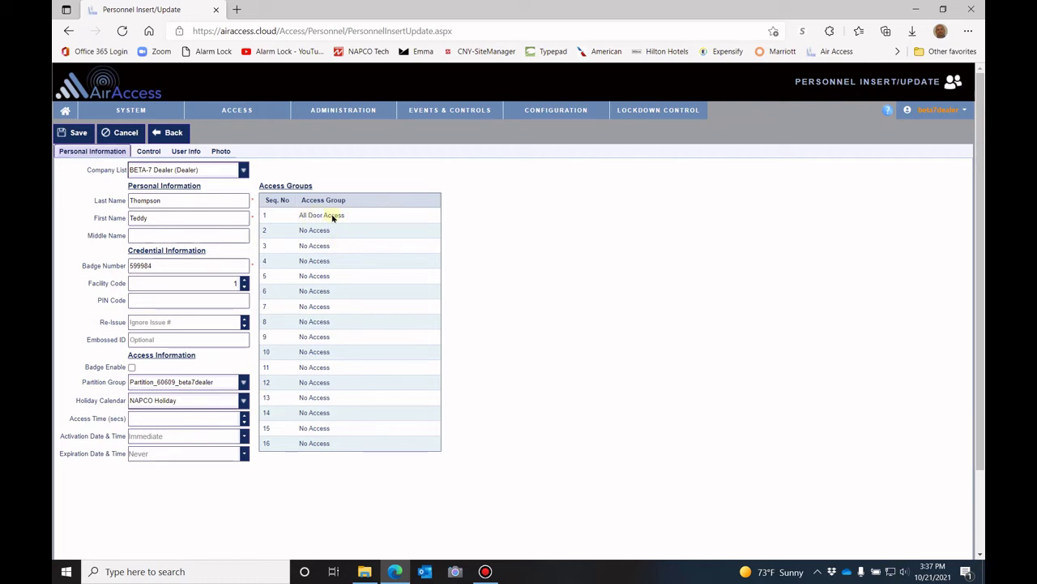
Assign Admin Staff to access group row 1, leaving row 2 as No Access
click(354, 215)
click(432, 218)
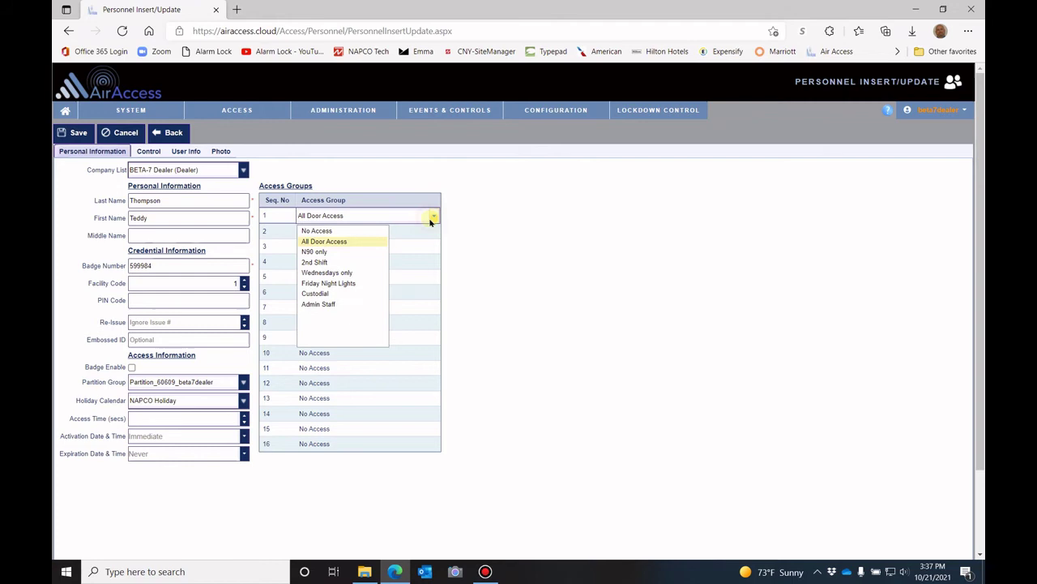
click(316, 305)
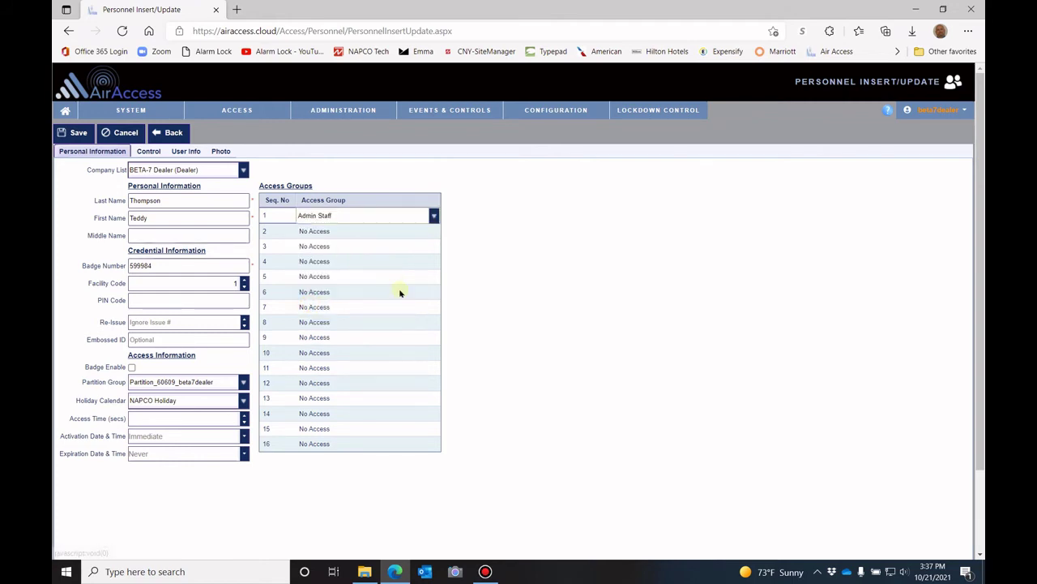
click(344, 230)
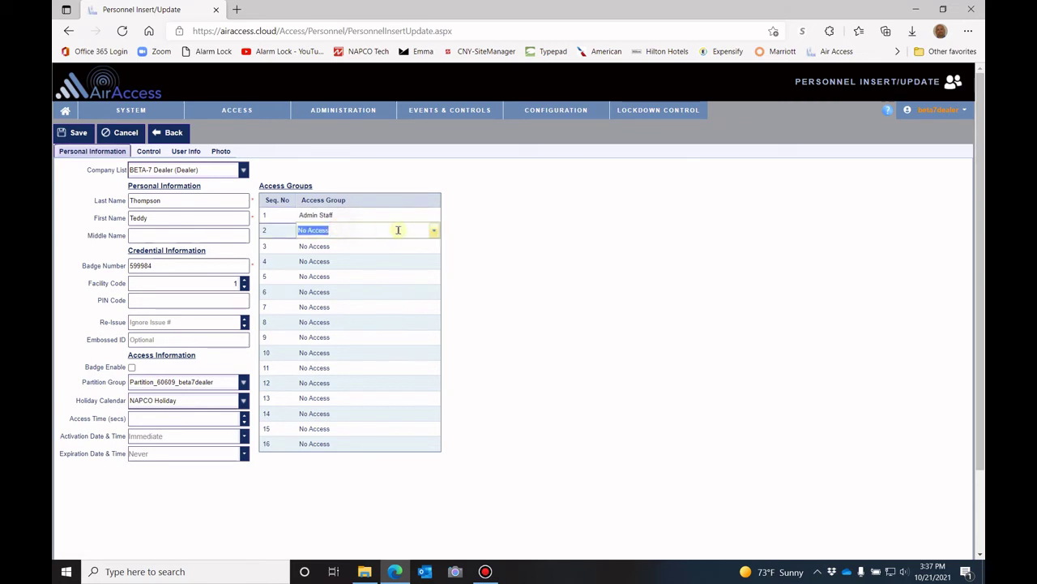
click(434, 230)
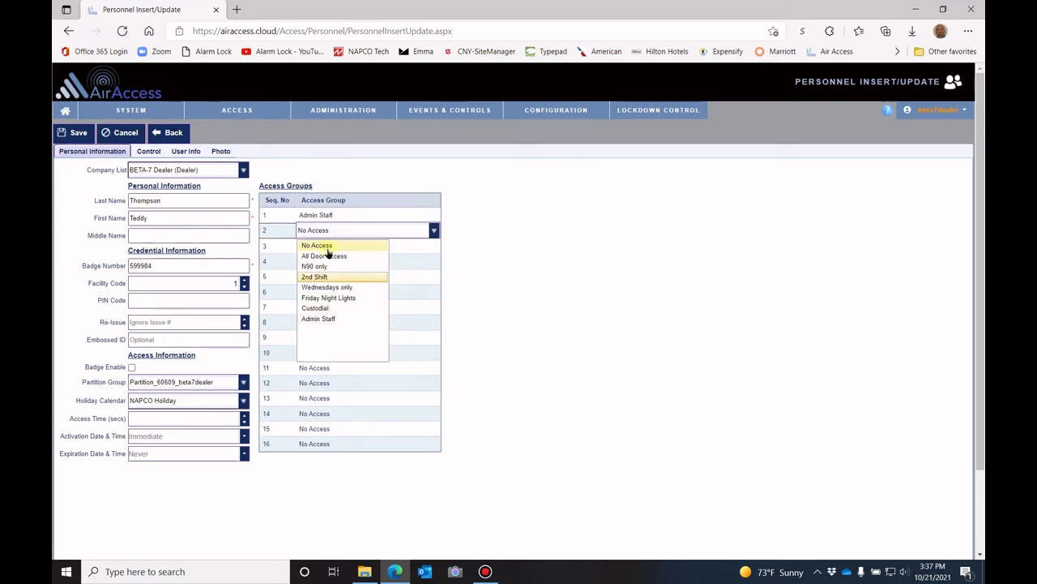
click(494, 319)
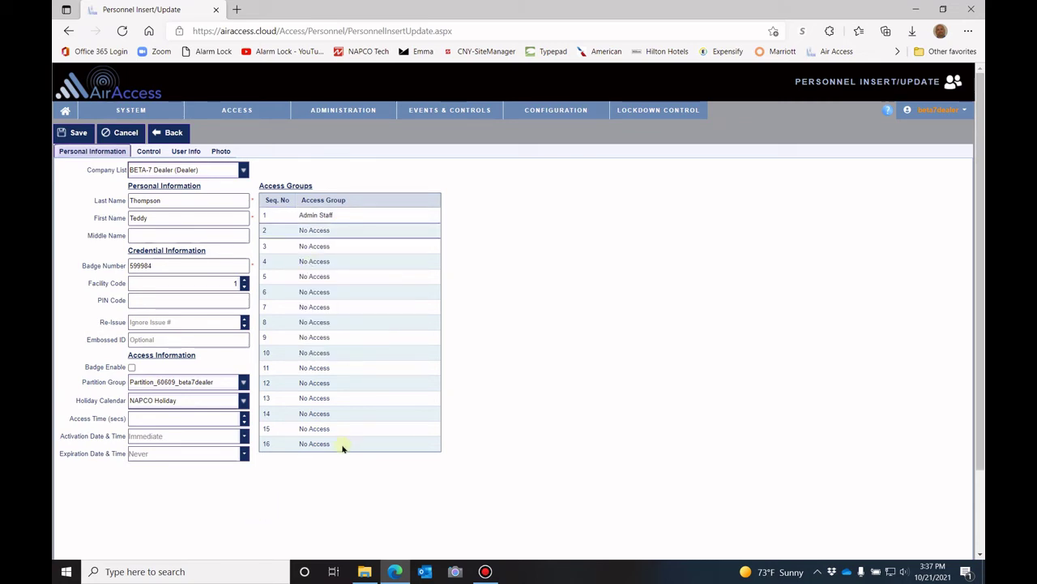
click(149, 152)
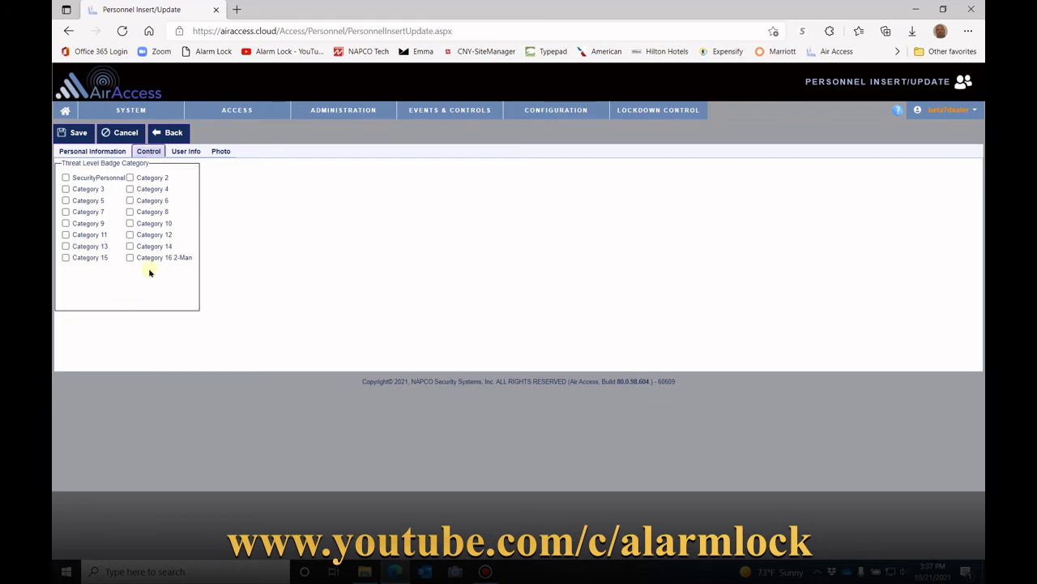
click(179, 151)
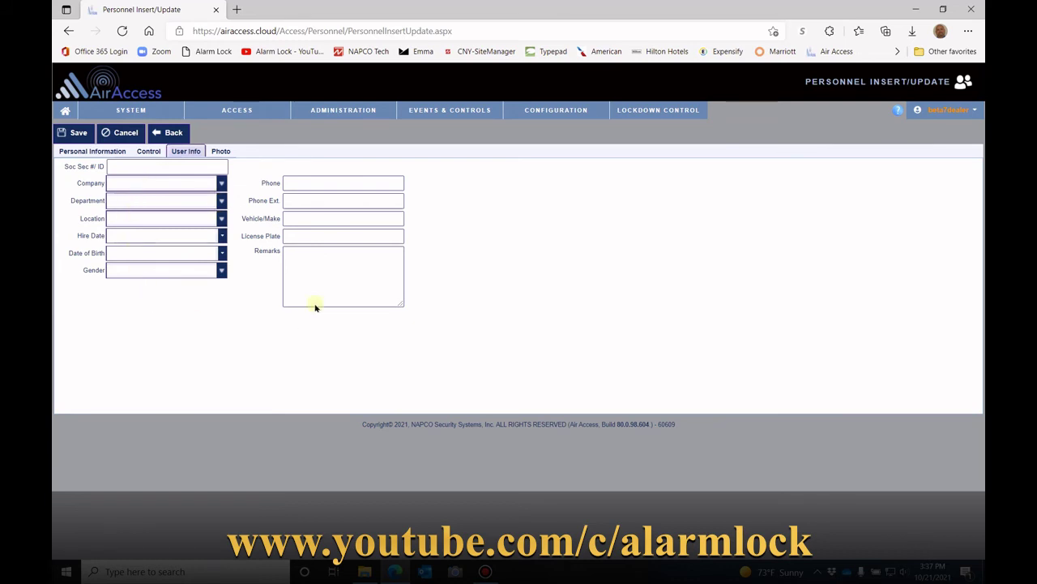
click(224, 152)
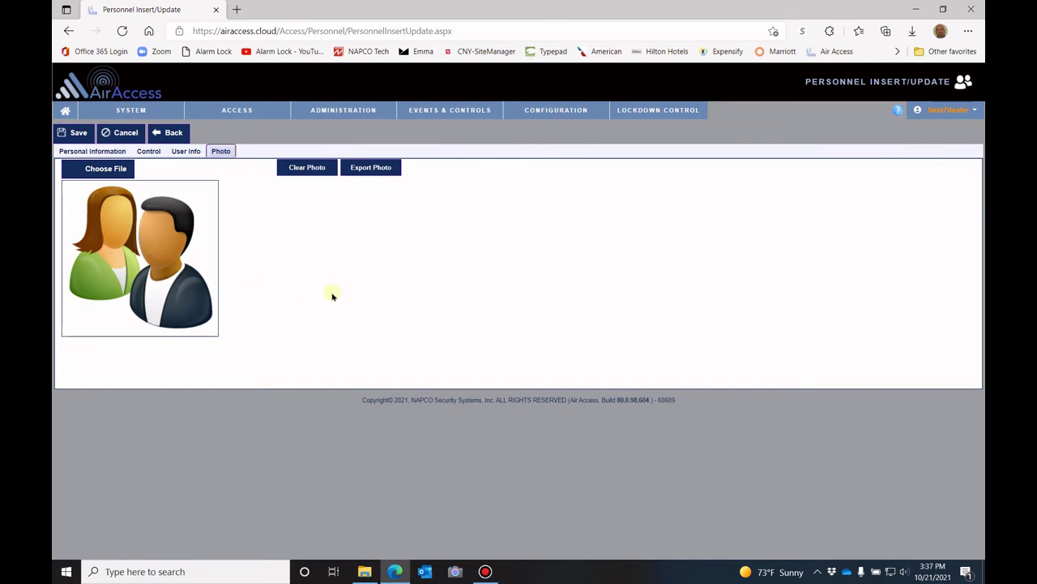
click(79, 152)
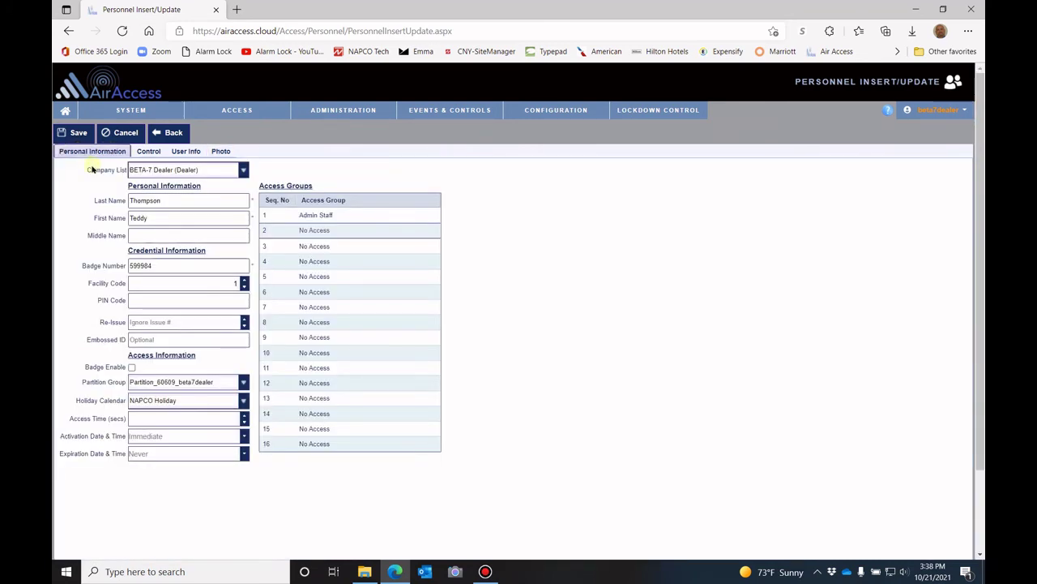
click(79, 134)
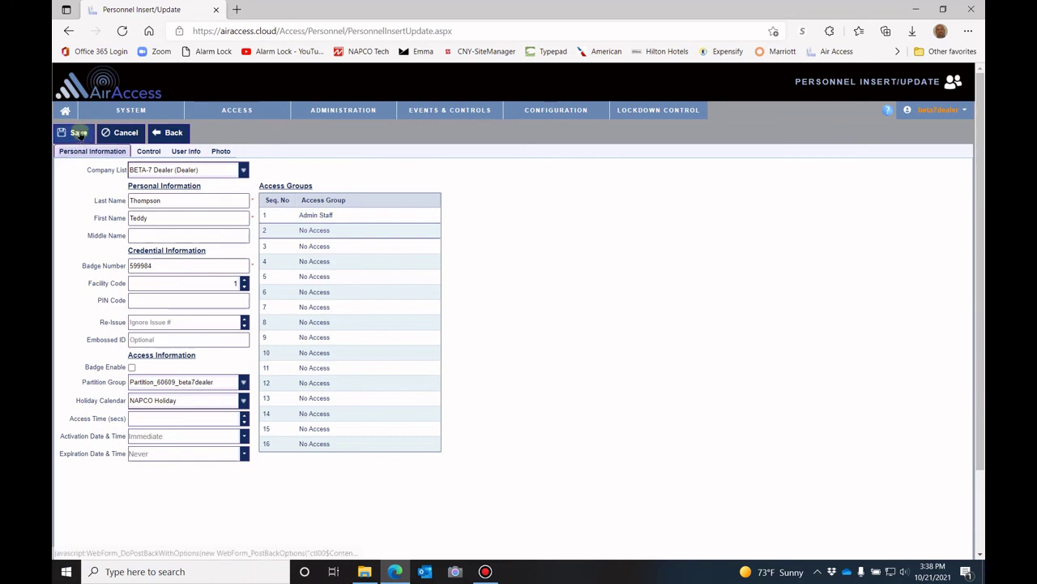